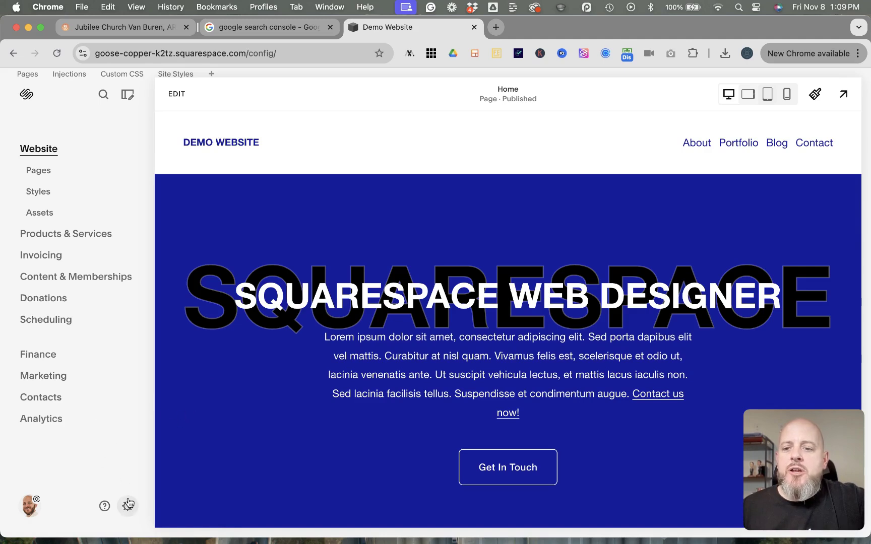
Open Analytics and go to the Search Keywords panel with its Google Search Console CONNECT prompt.
left_click(43, 418)
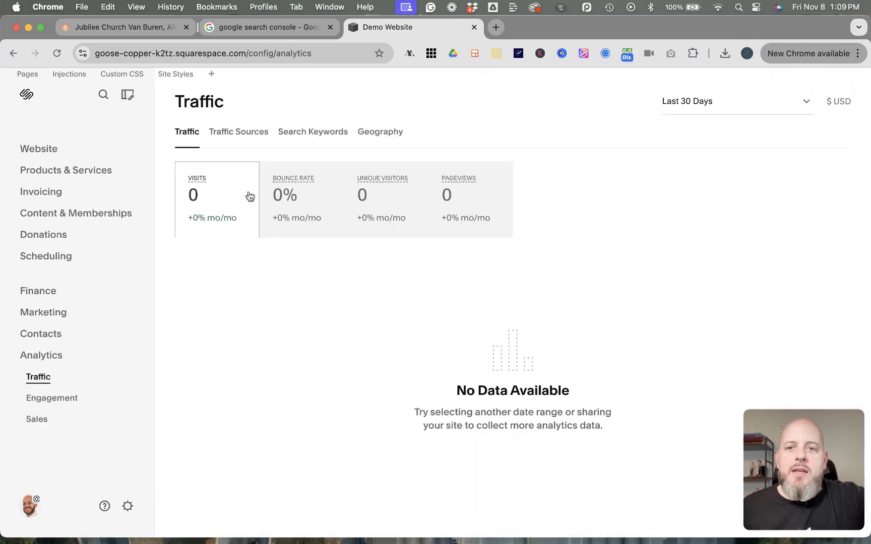
left_click(310, 134)
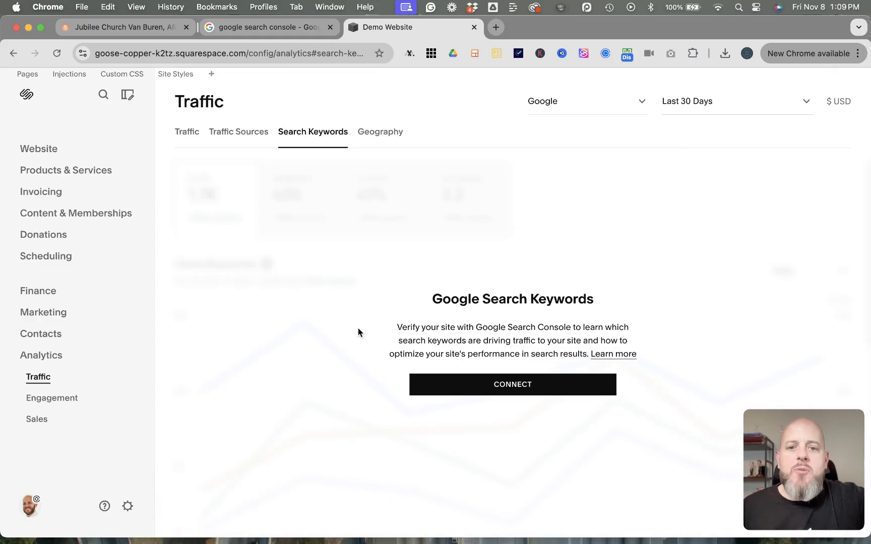
left_click(188, 133)
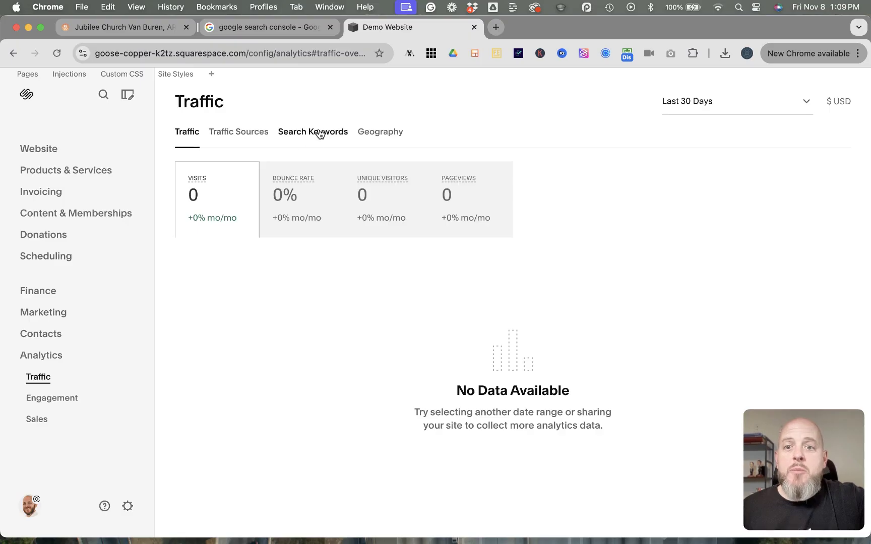
left_click(304, 136)
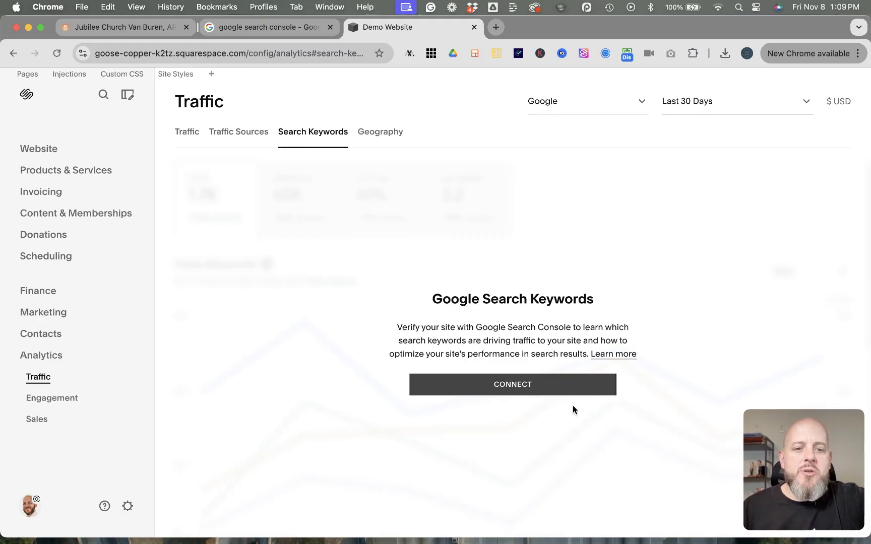
Connect Google Search Console by signing in with the Google account and granting Squarespace access.
left_click(509, 387)
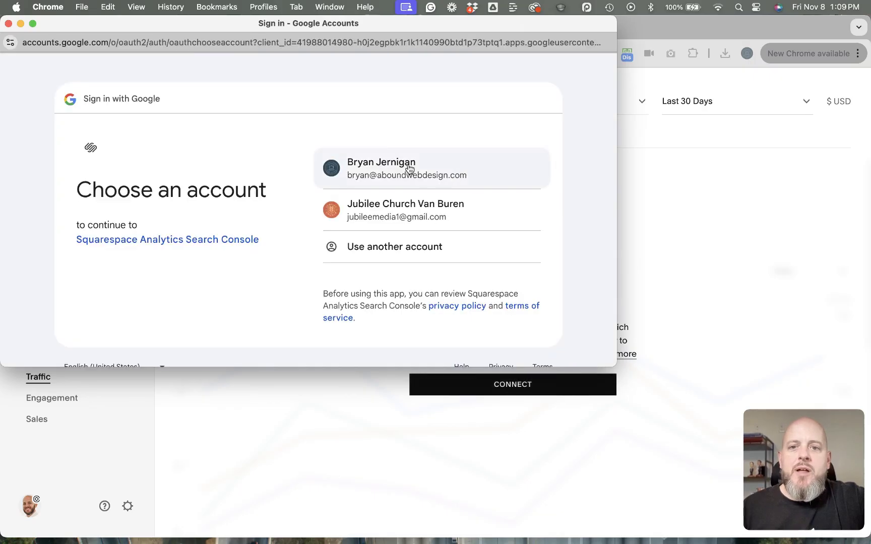
left_click(376, 165)
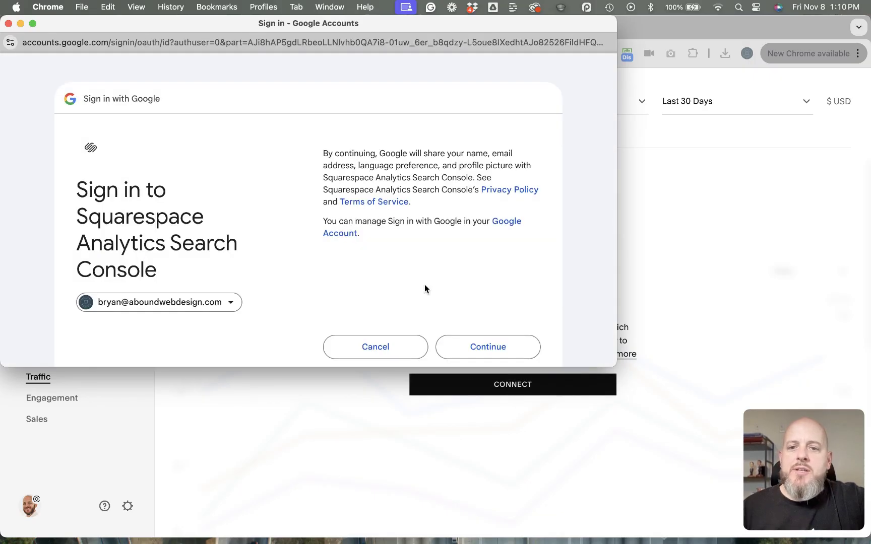
left_click(479, 347)
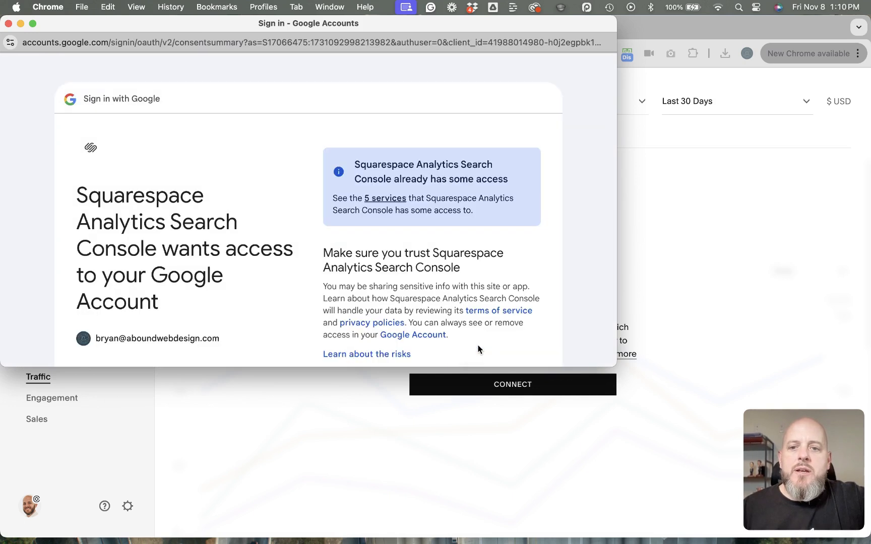
scroll(469, 337, "down", 5)
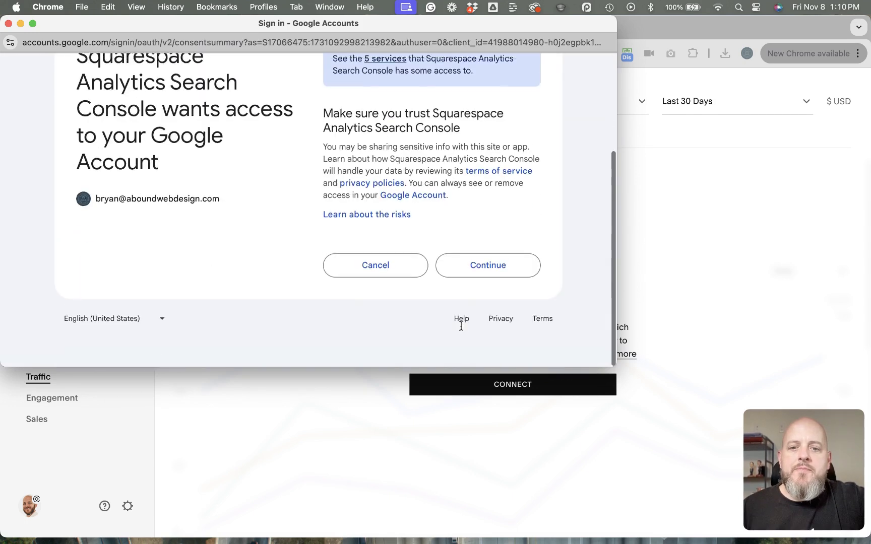
left_click(498, 265)
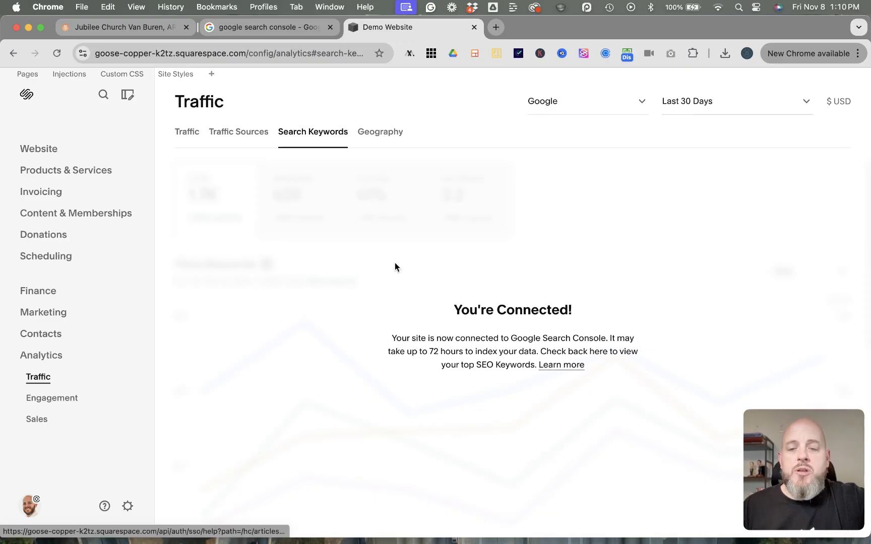
Review Jubilee Church's 30-day keyword data: 35 clicks, 2K impressions, 1.75% click rate, position 23.
left_click(136, 32)
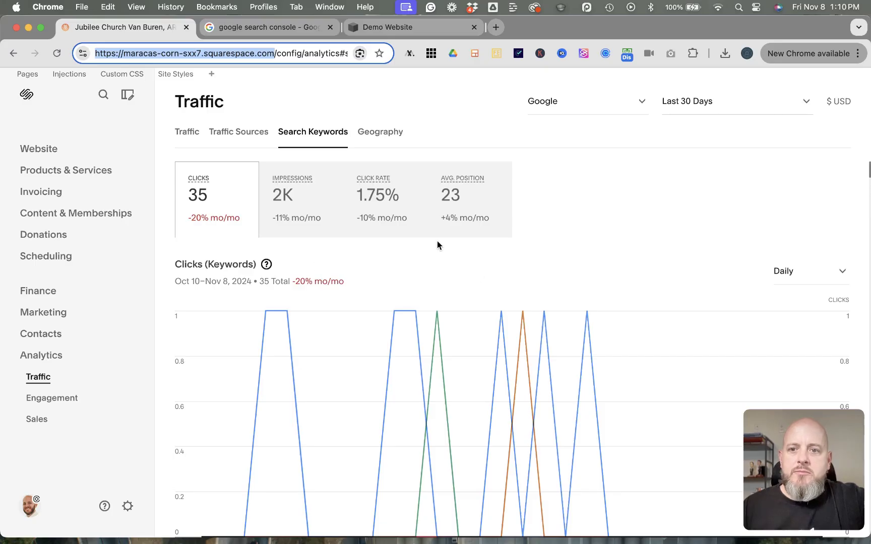
scroll(495, 300, "down", 5)
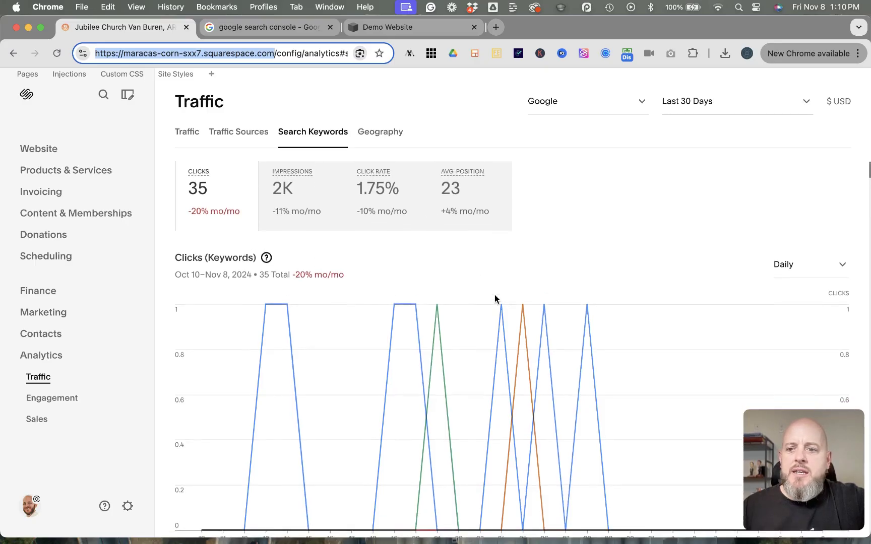
scroll(495, 299, "down", 7)
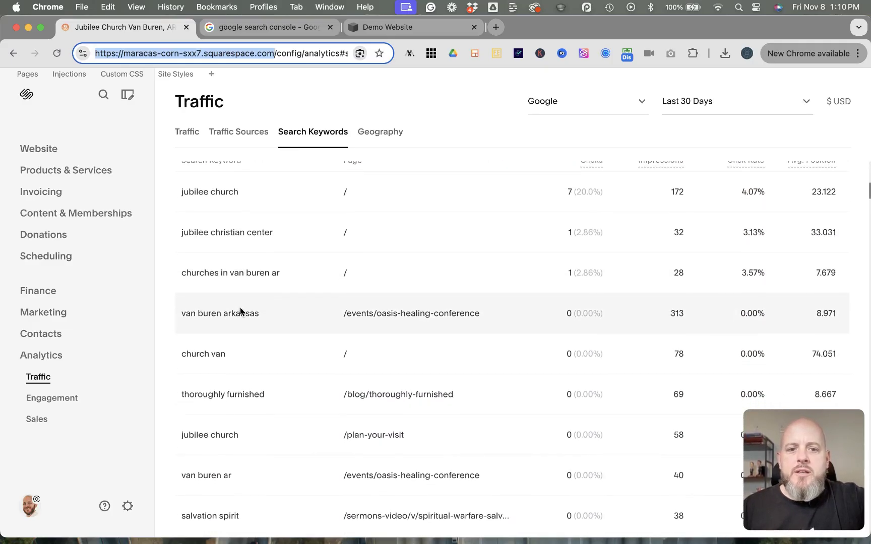
scroll(239, 311, "up", 3)
scroll(249, 291, "down", 6)
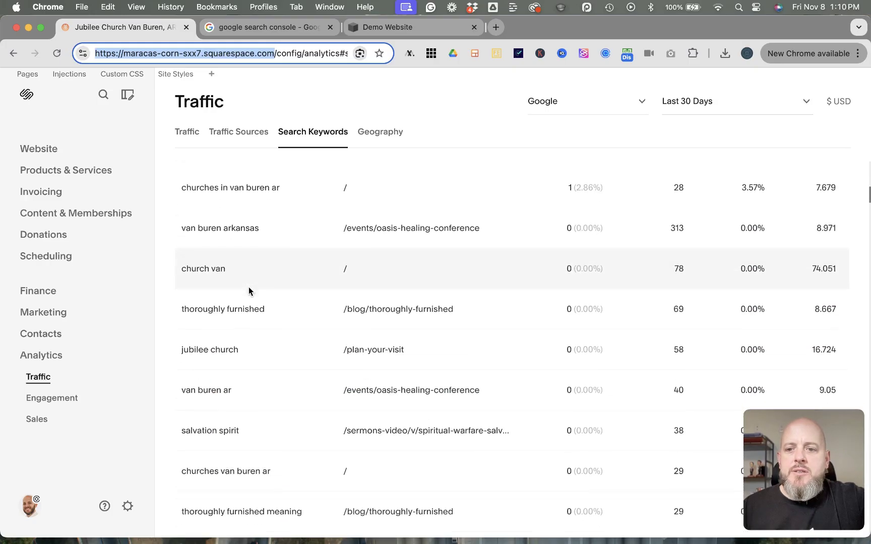
scroll(249, 291, "down", 3)
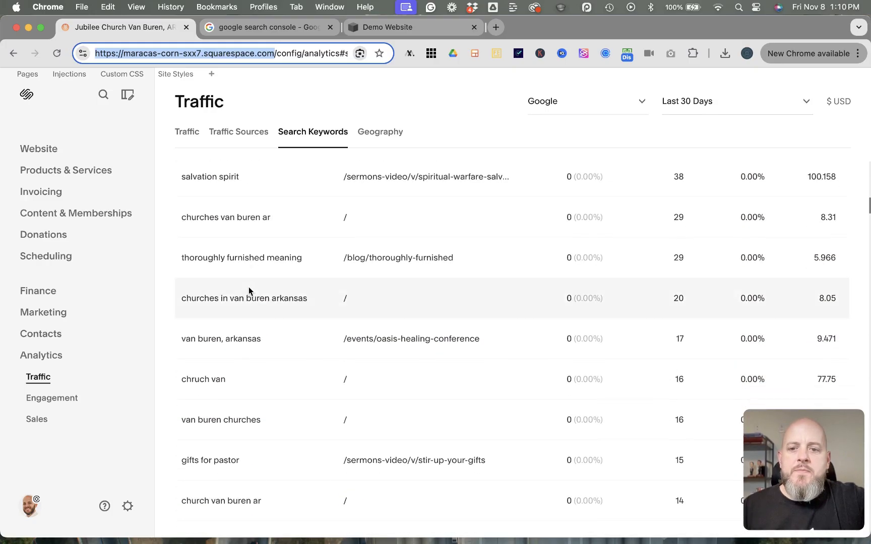
scroll(248, 291, "up", 1)
scroll(249, 288, "up", 4)
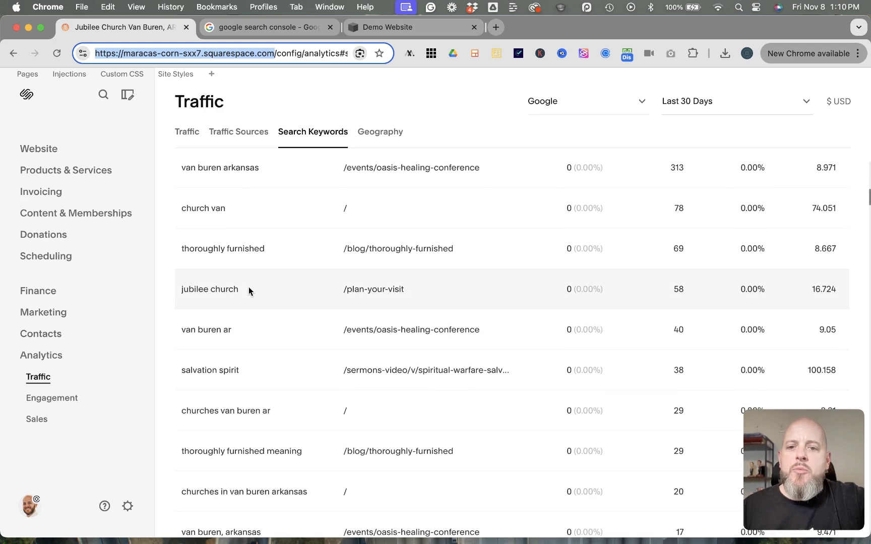
scroll(248, 287, "up", 3)
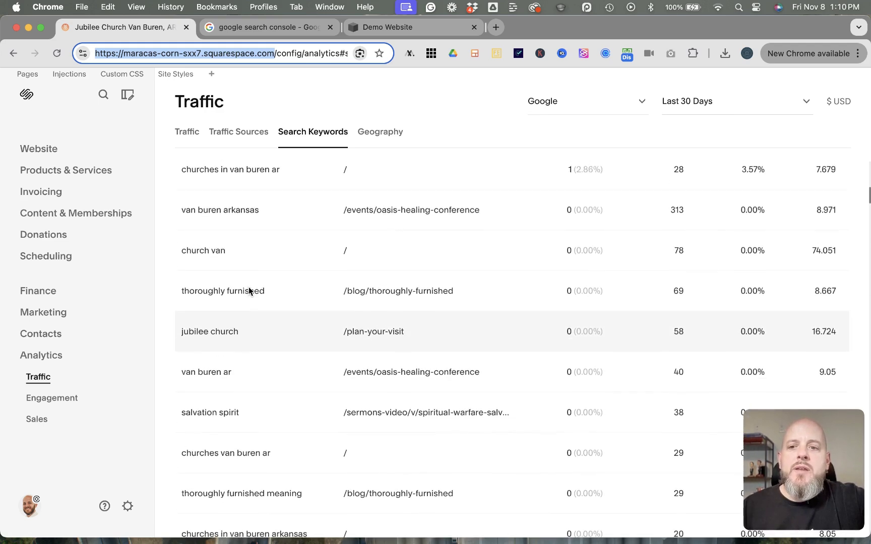
scroll(249, 252, "up", 2)
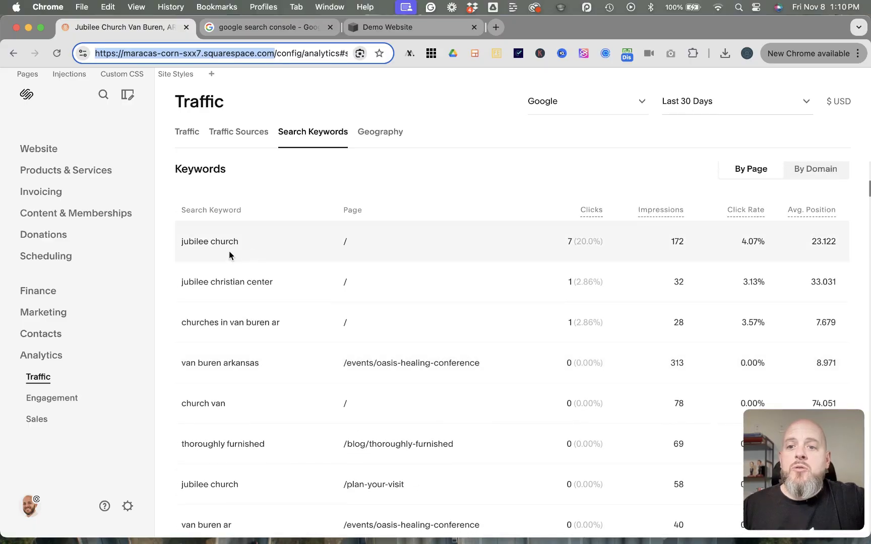
scroll(214, 385, "down", 2)
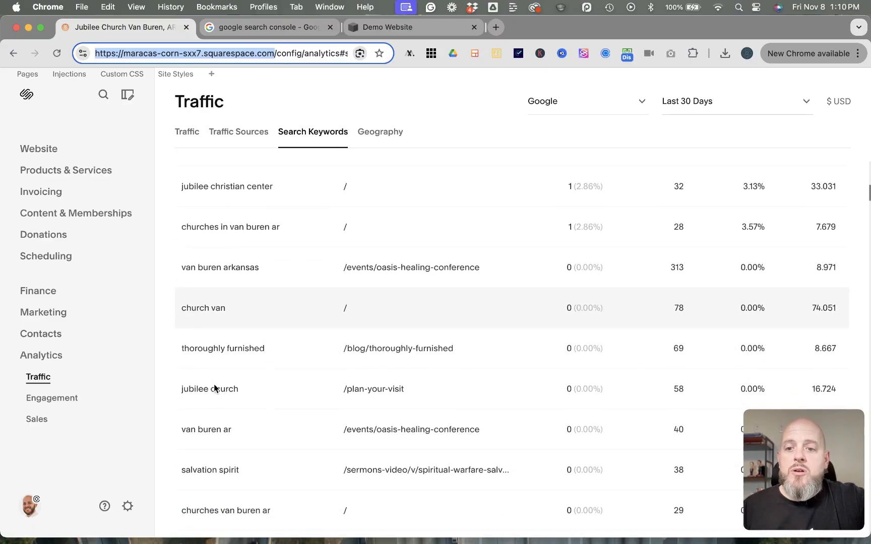
scroll(215, 386, "up", 10)
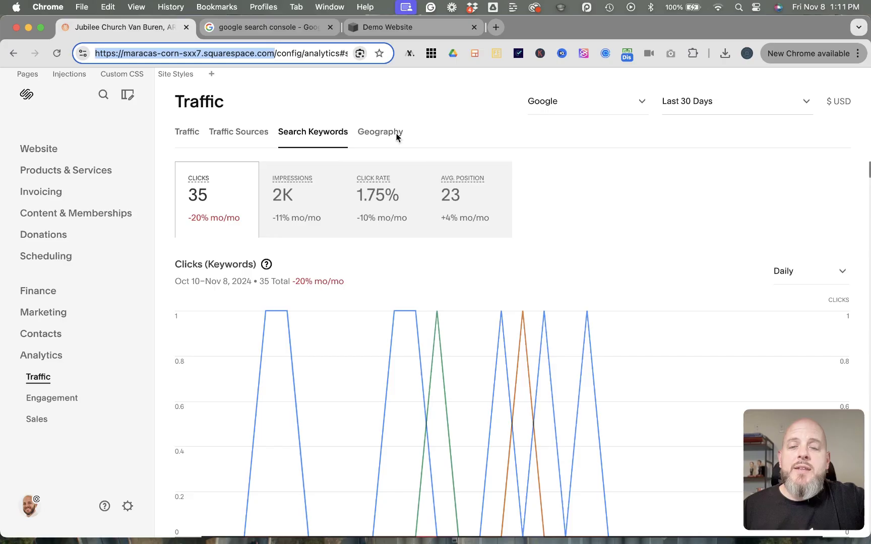
Open the Google Search Console result from the 'google search console' search results tab.
left_click(280, 29)
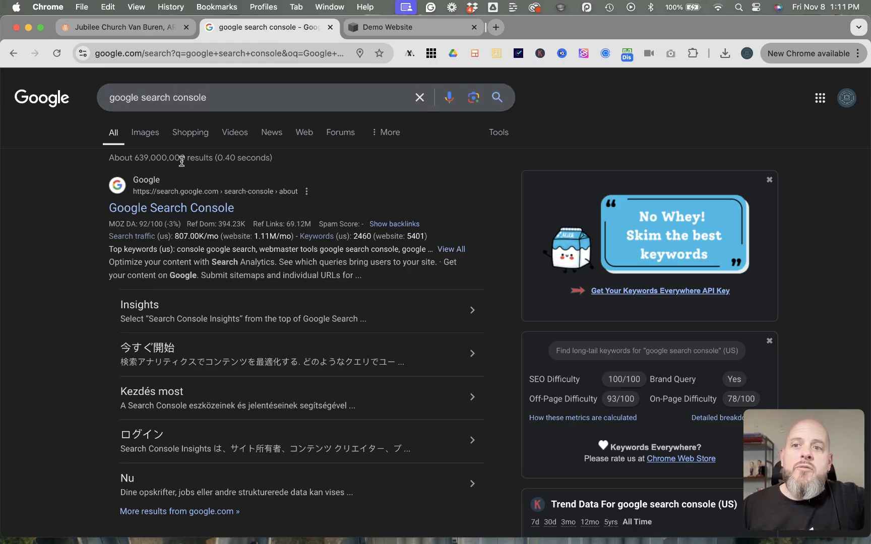
left_click(140, 213)
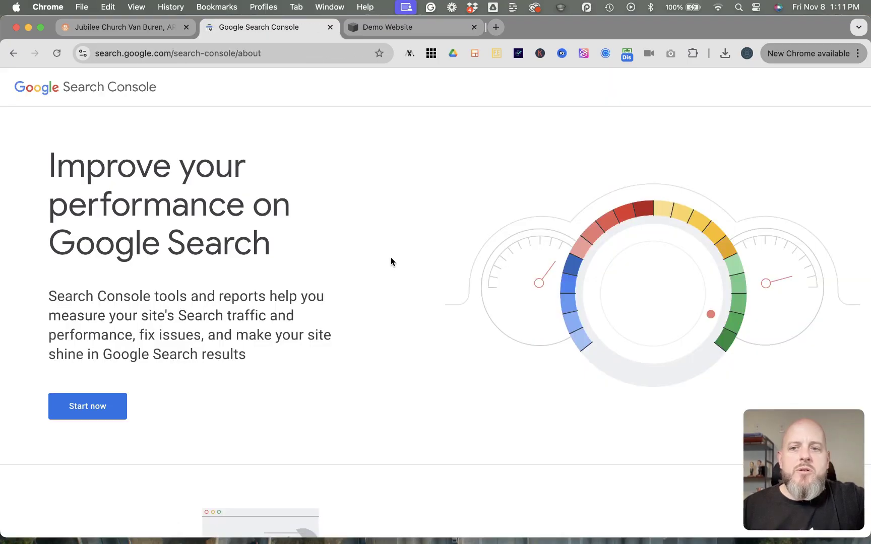
Open the Sitemaps report under Indexing for the aboundwebdesign.com property.
left_click(96, 411)
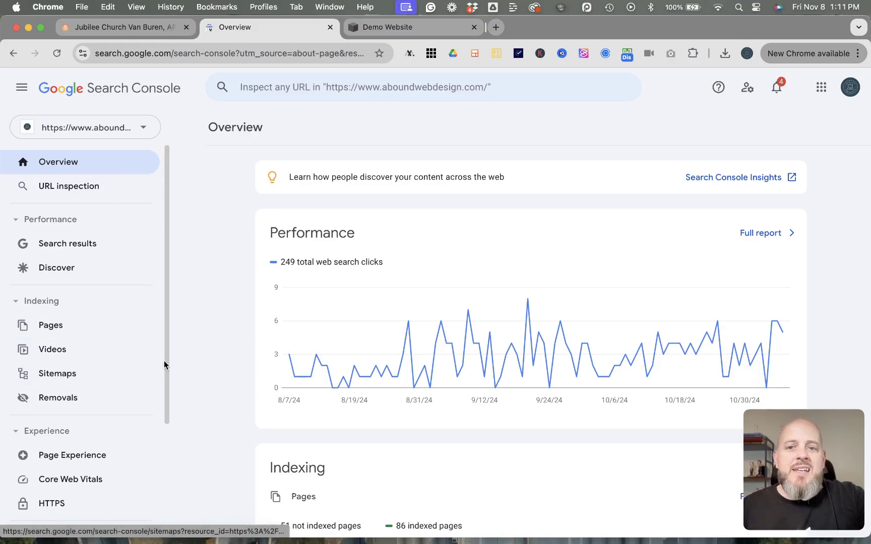
left_click(84, 377)
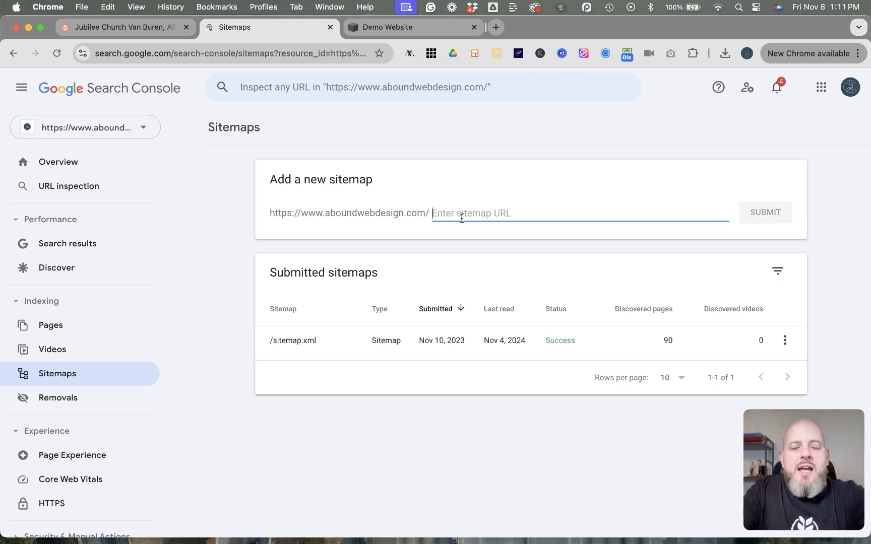
Submit sitemap.xml as a new sitemap and dismiss the confirmation message.
type("sitem")
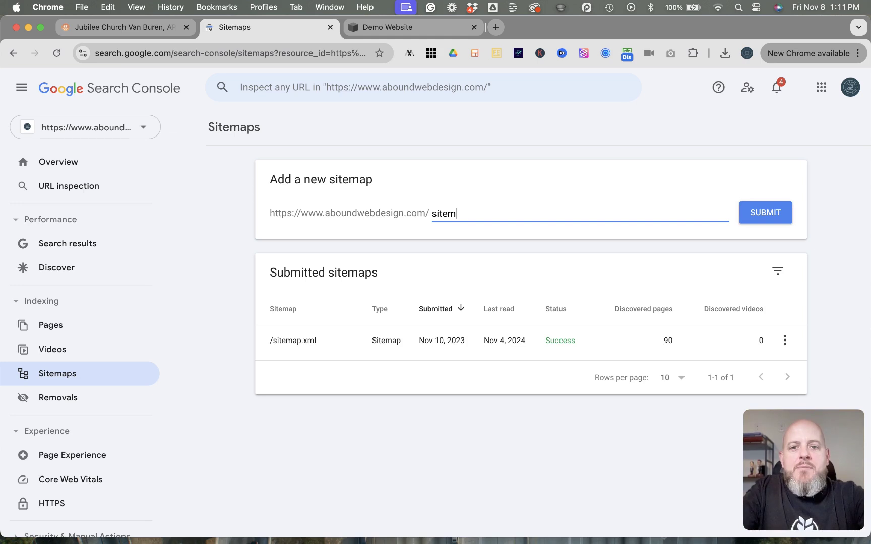
type("ap.m")
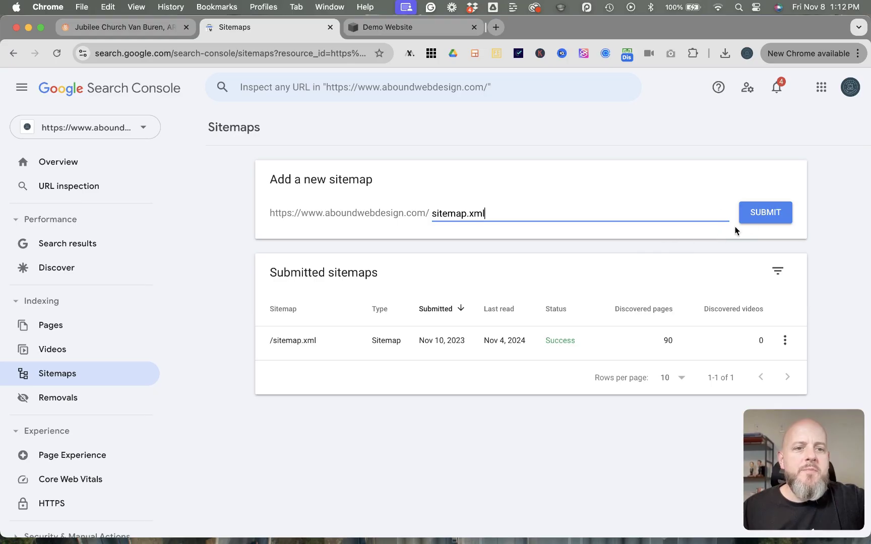
left_click(769, 215)
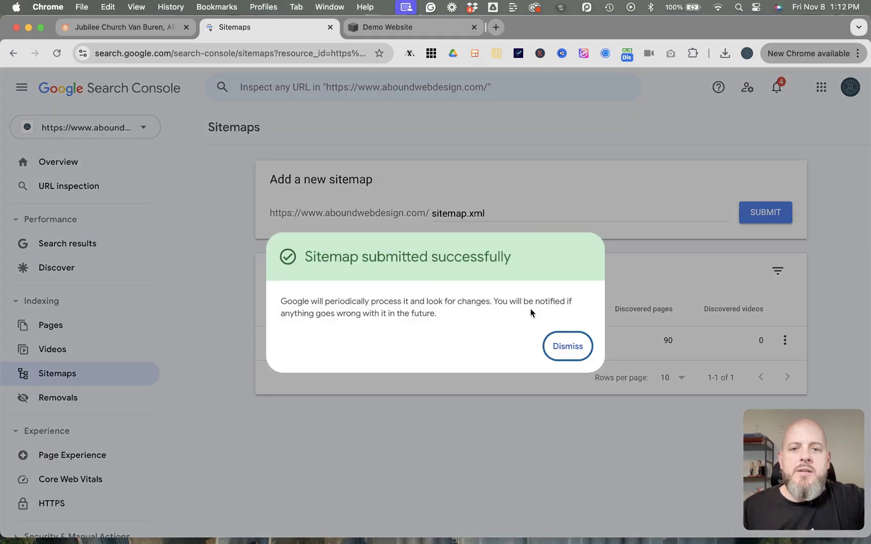
left_click(568, 348)
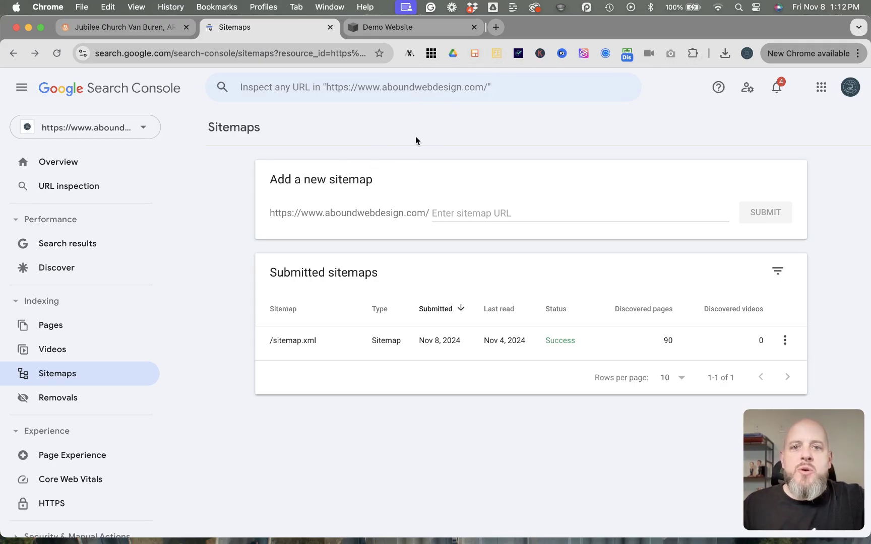
In a new tab, open the Abound Web Design blog from bookmarks and accept the cookie banner.
left_click(496, 28)
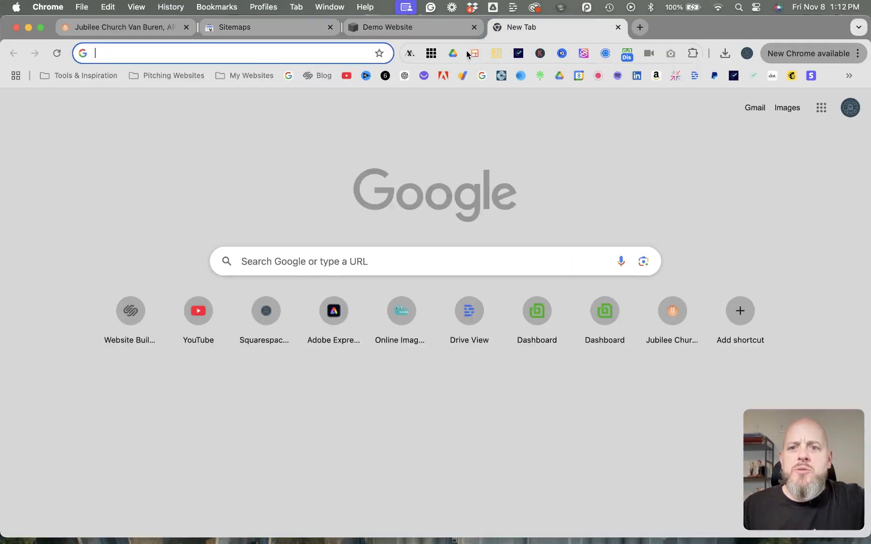
left_click(250, 77)
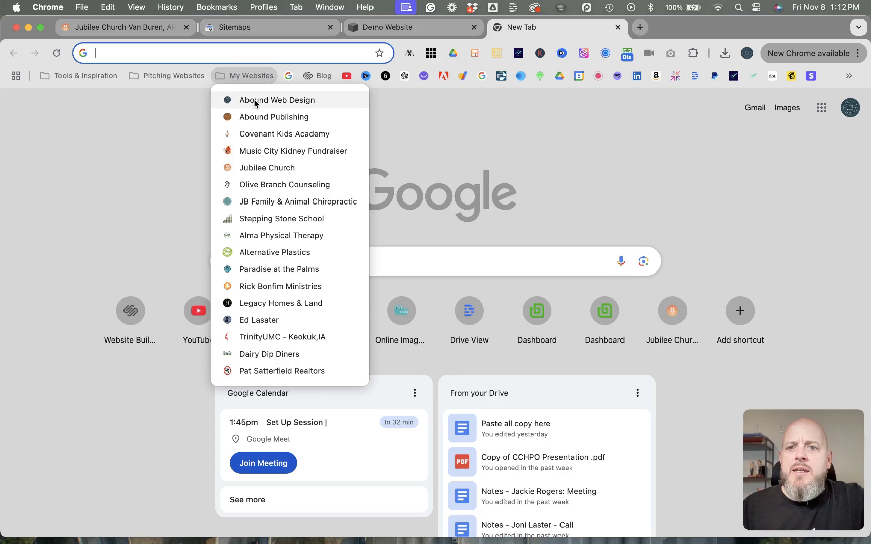
left_click(235, 97)
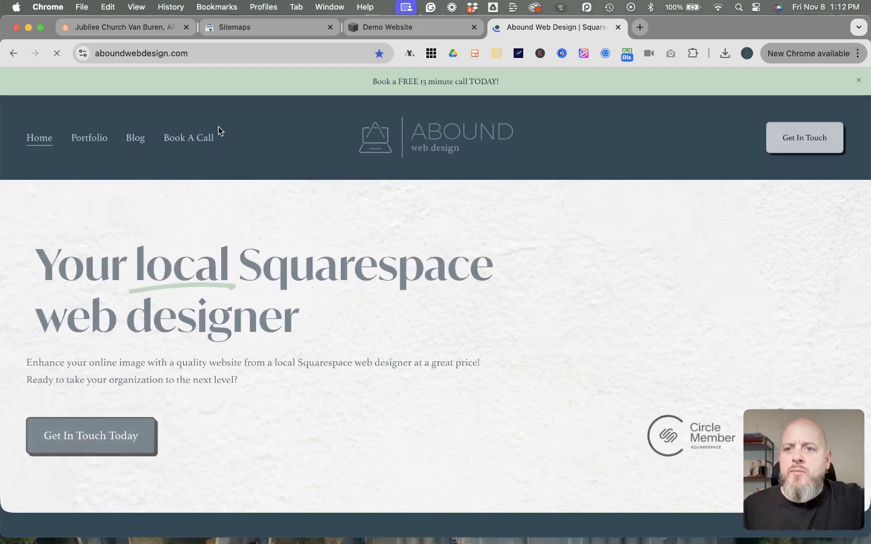
left_click(132, 139)
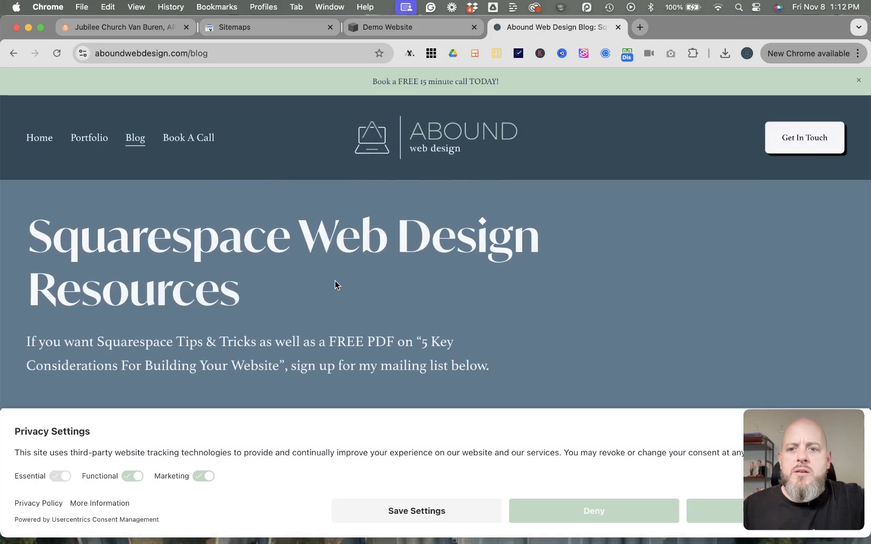
left_click(706, 512)
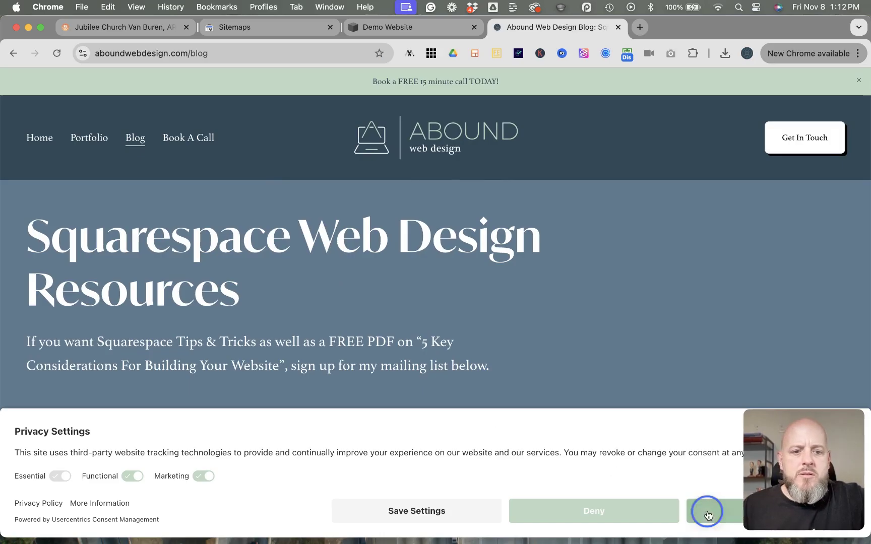
Open the 'How to Download Images from Your Squarespace Asset Library' post and select its URL.
scroll(375, 383, "down", 5)
scroll(375, 382, "down", 2)
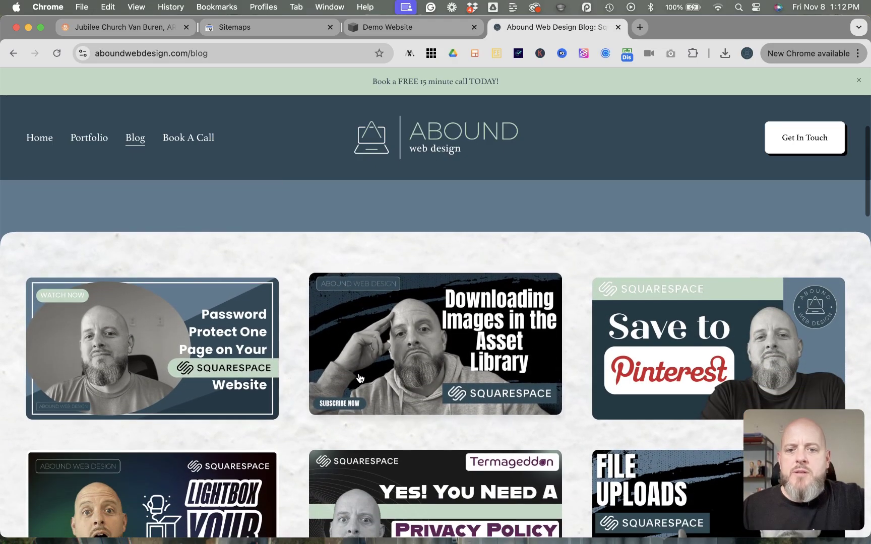
left_click(383, 359)
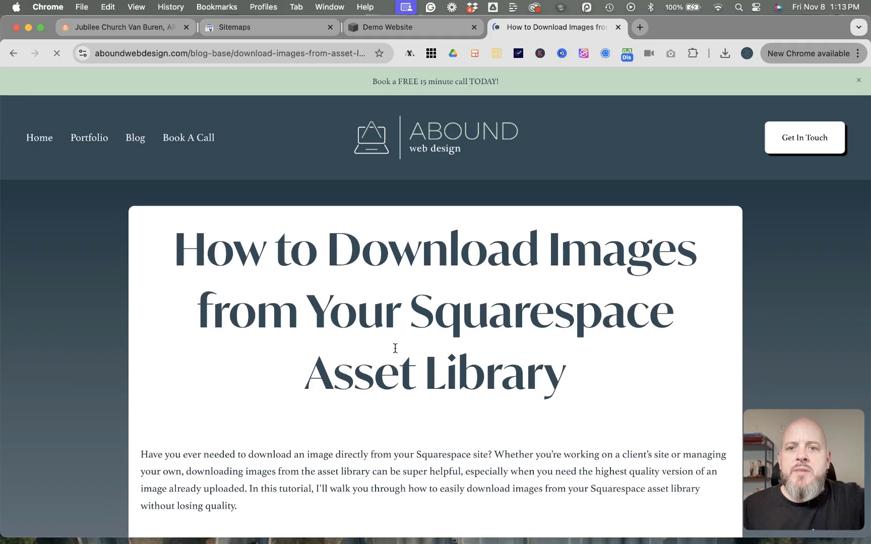
left_click(272, 54)
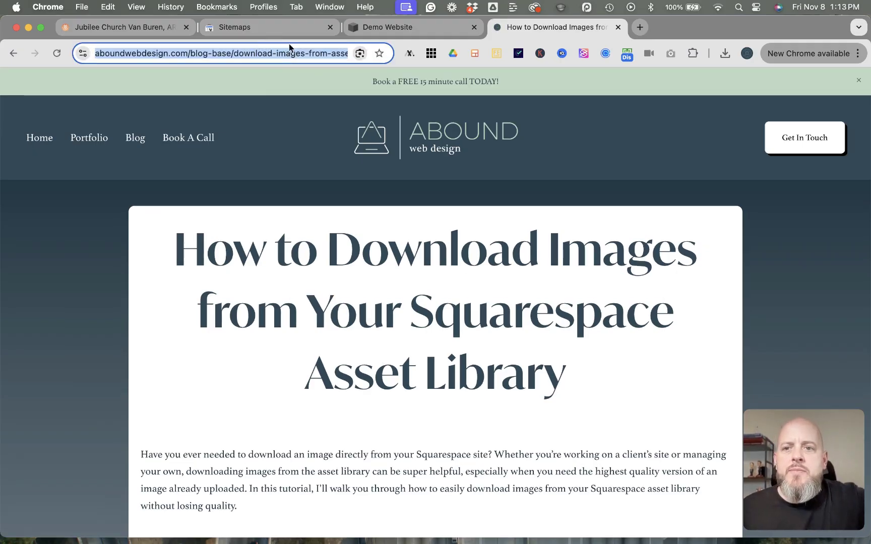
Inspect the pasted download-images-from-asset-library post URL with Search Console's URL Inspection.
left_click(279, 31)
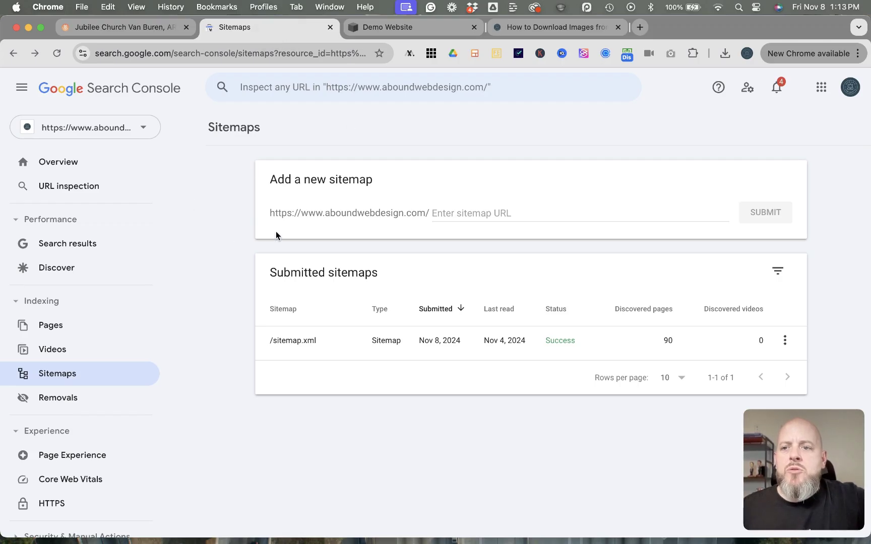
left_click(80, 188)
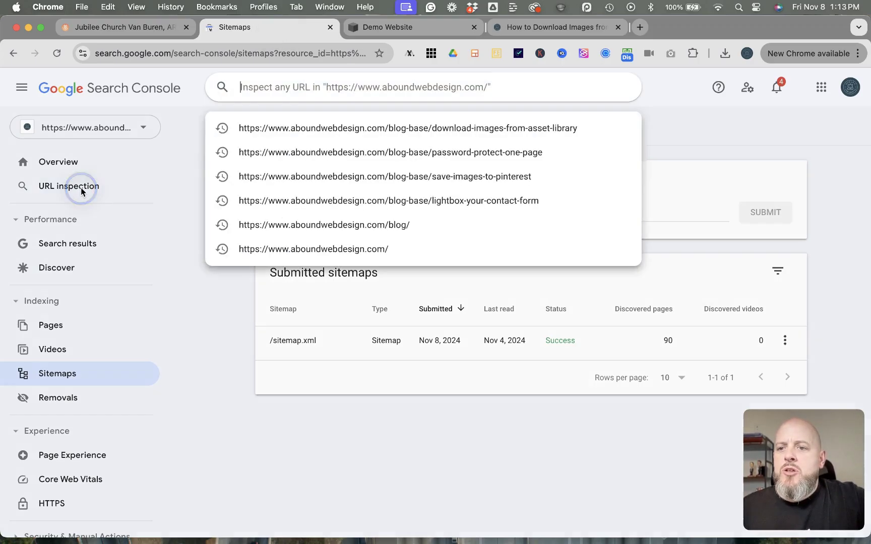
left_click(80, 190)
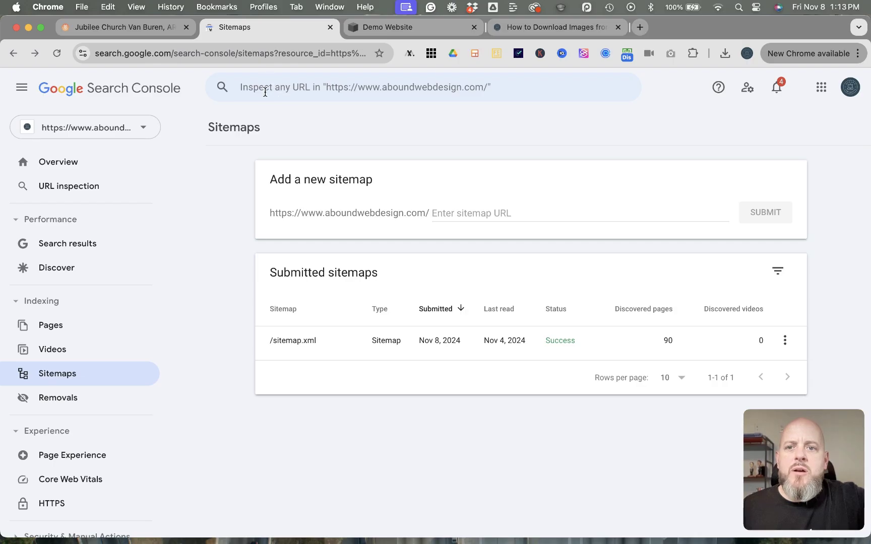
left_click(299, 92)
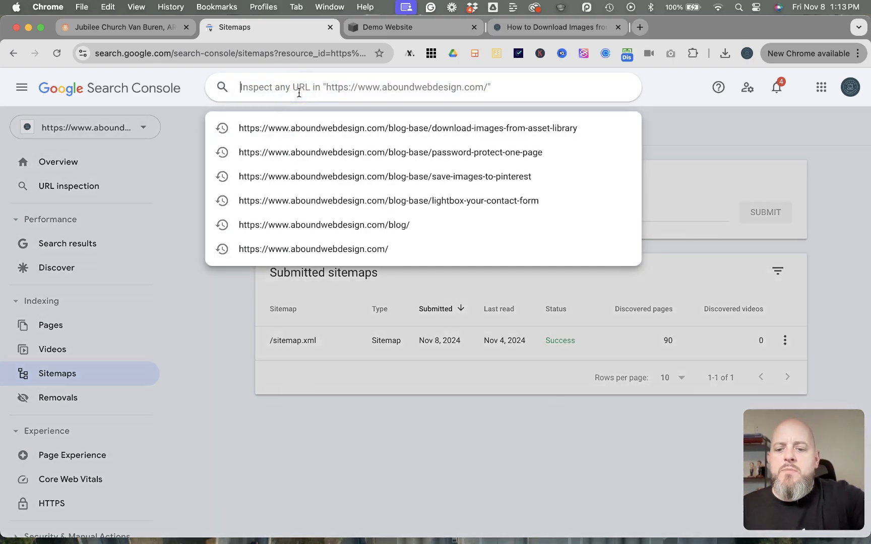
type("https://www.aboundwebdesign.com/blog-base/download-images-from-asset-library")
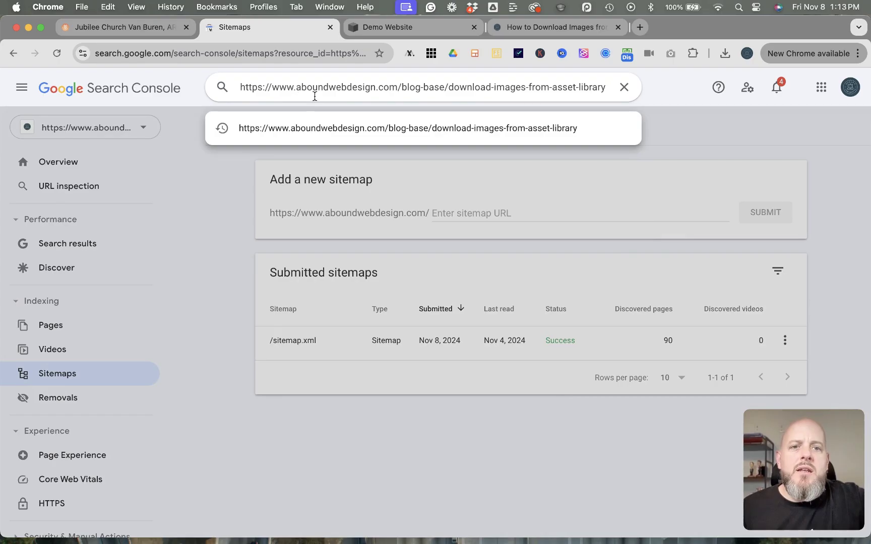
key("Return")
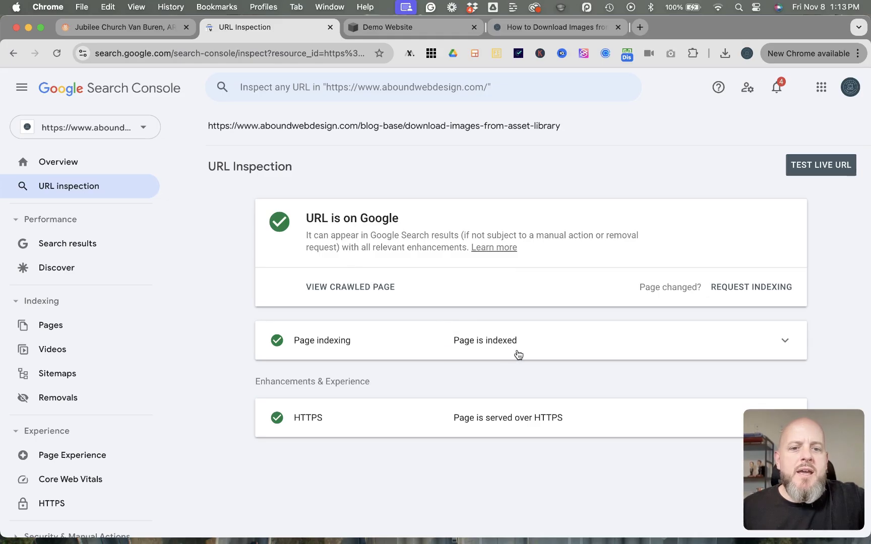
Run a live test on the blog post URL, request indexing, and dismiss the confirmation.
left_click(826, 168)
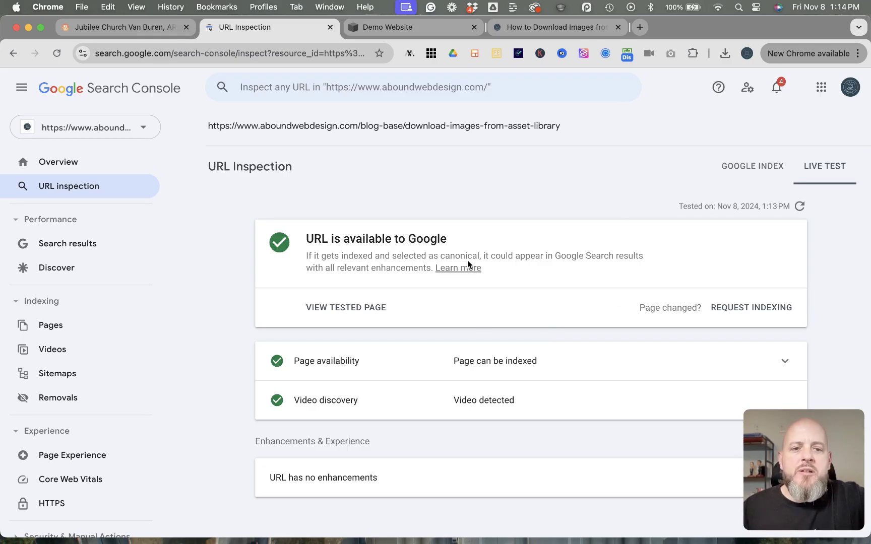
left_click(766, 312)
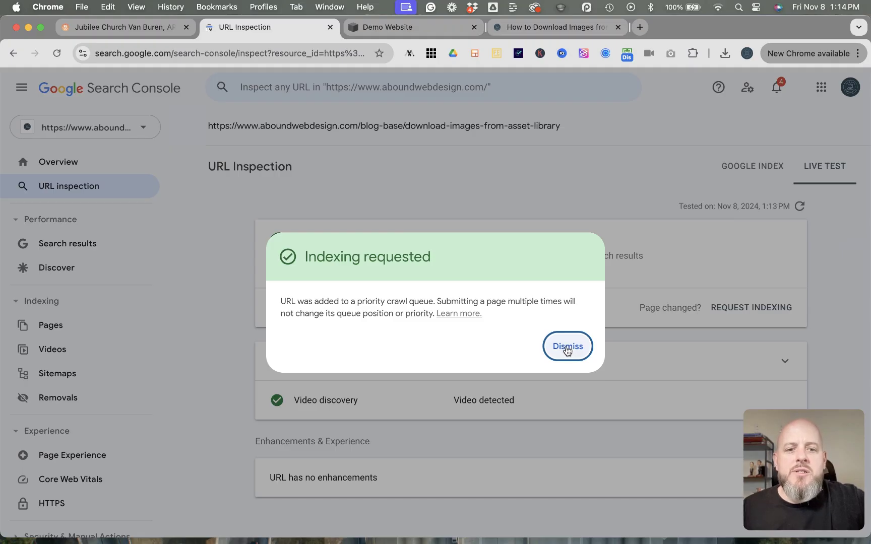
left_click(567, 350)
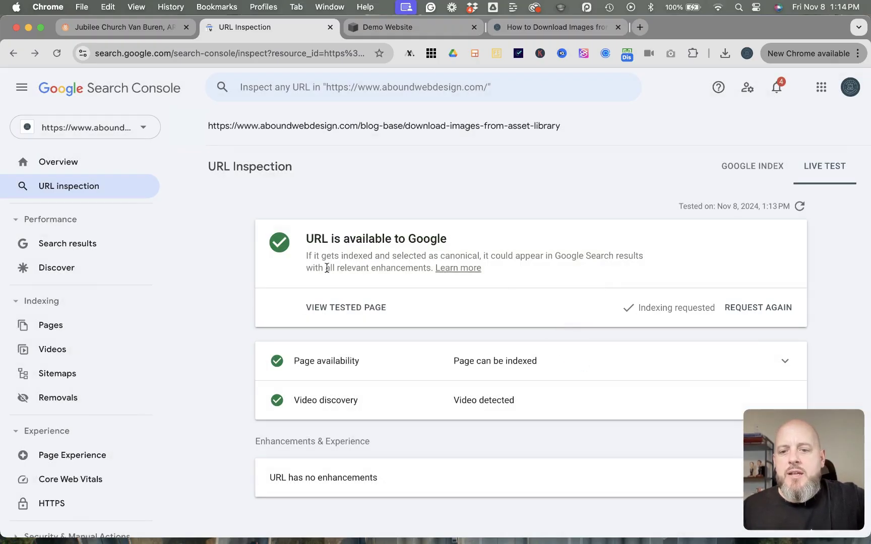